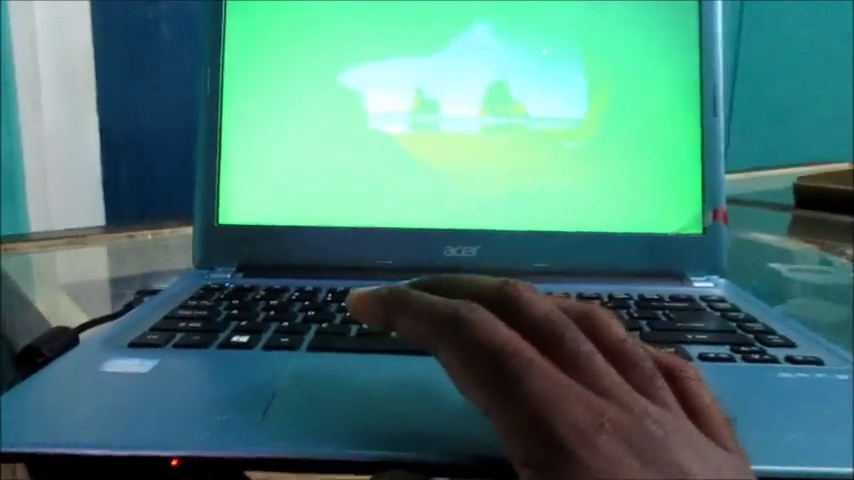
{"action": "key", "text": "space"}
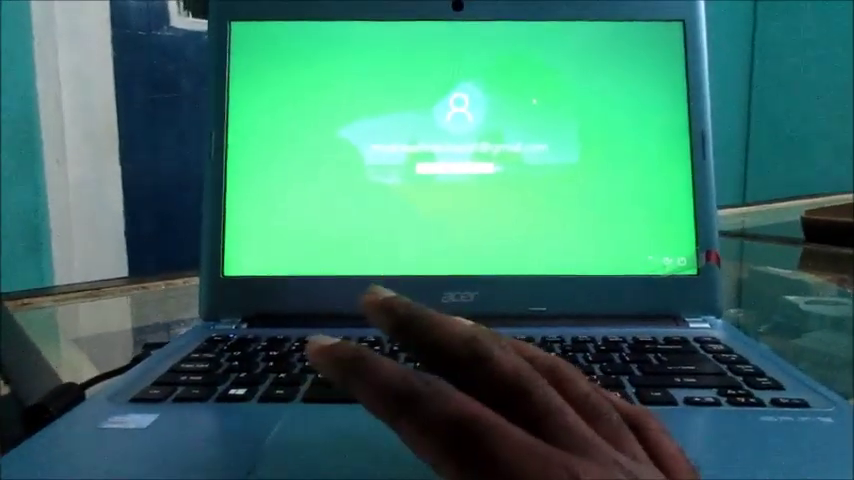